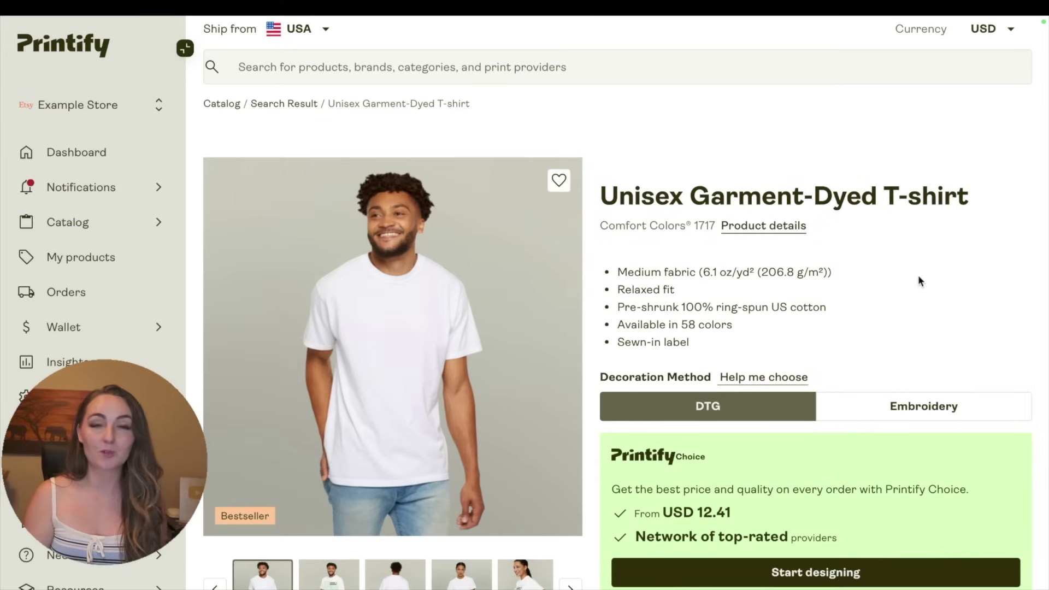
Scroll down to the T-shirt's fulfillment options, where Printify Choice starts at USD 12.41.
scroll(917, 276, down, 2)
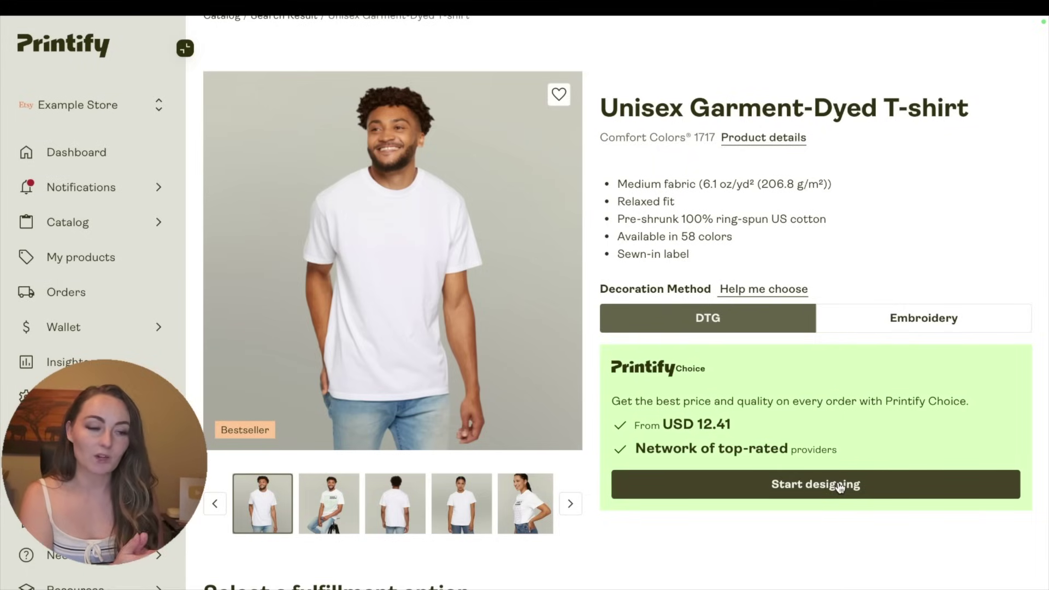
scroll(840, 487, down, 5)
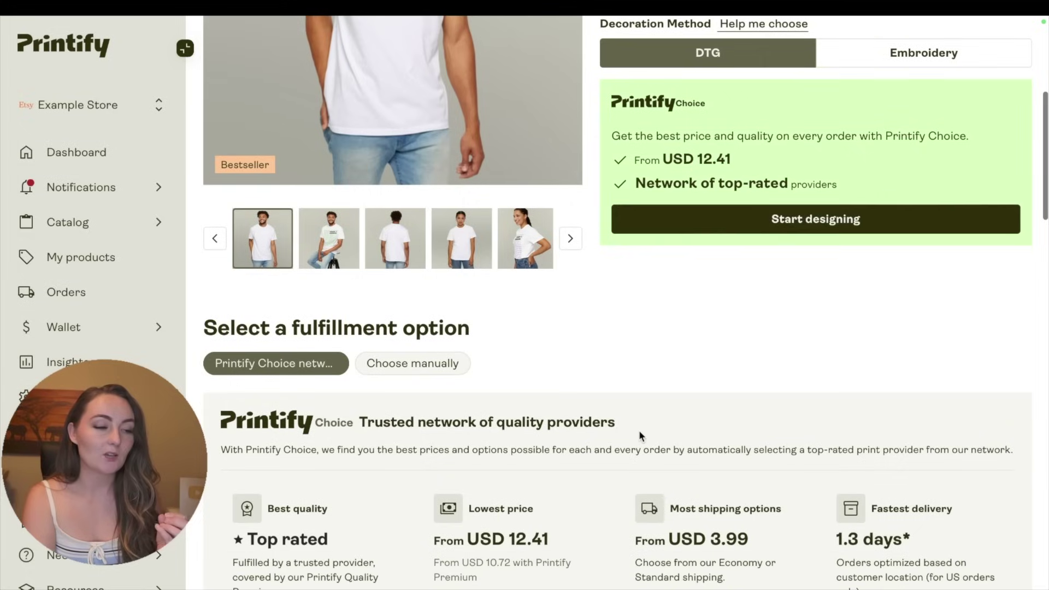
scroll(428, 363, down, 1)
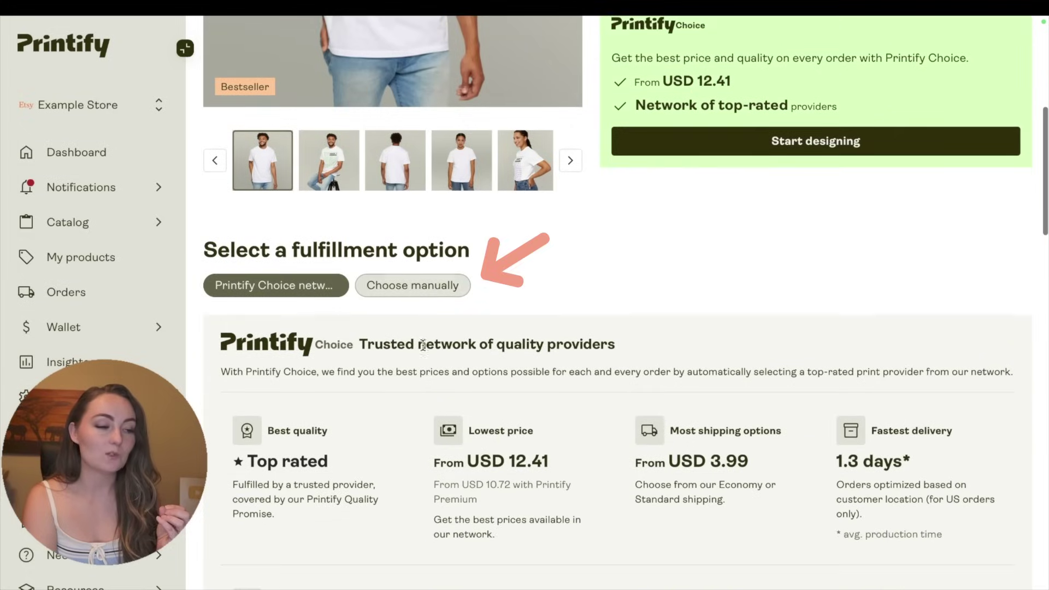
Switch fulfillment to 'Choose manually' and browse the Local USA print providers list.
click(409, 286)
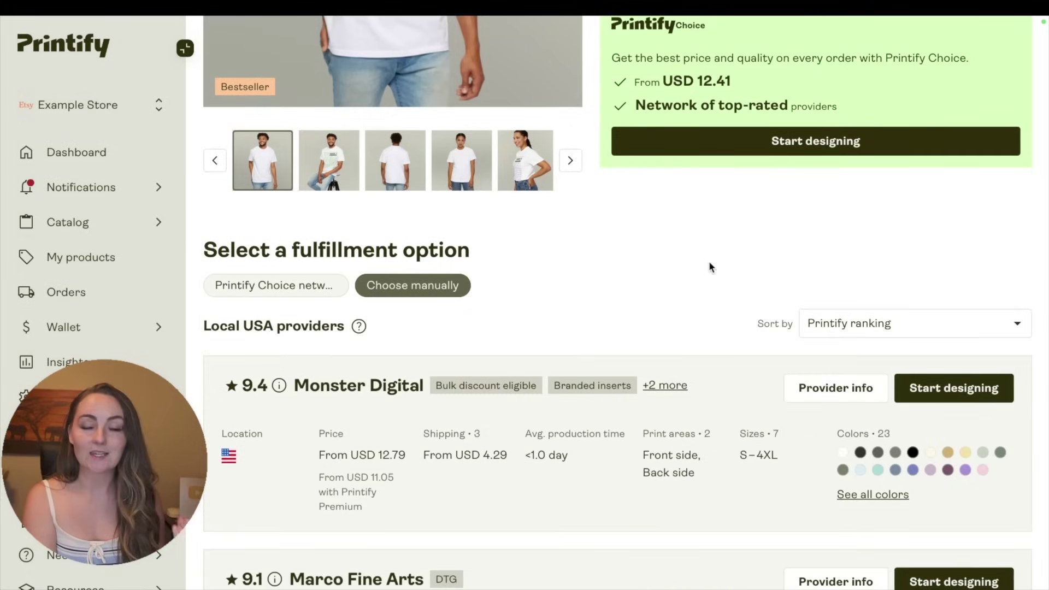
scroll(710, 266, down, 6)
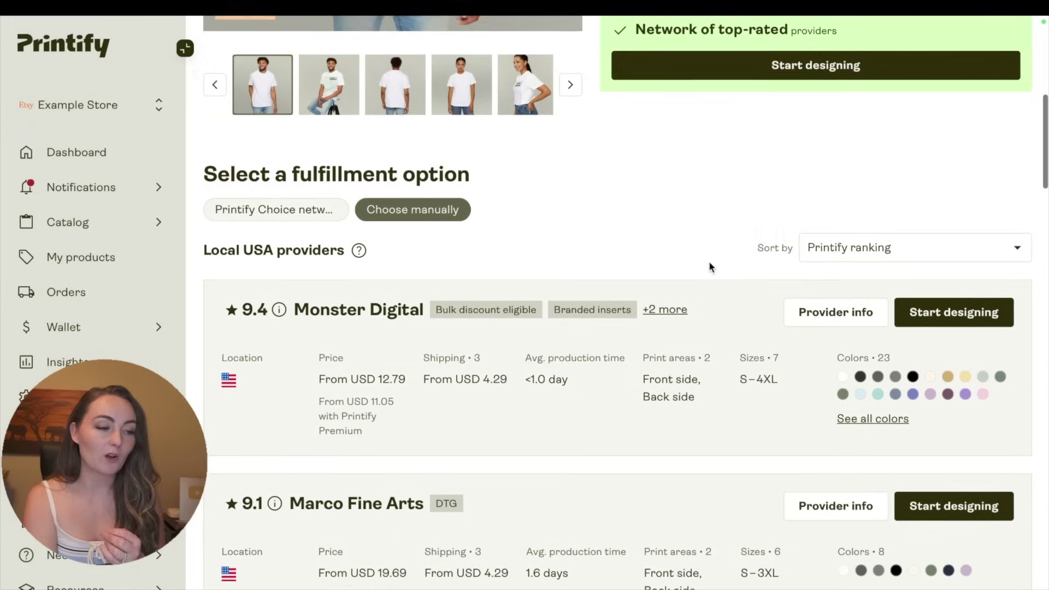
scroll(709, 265, down, 5)
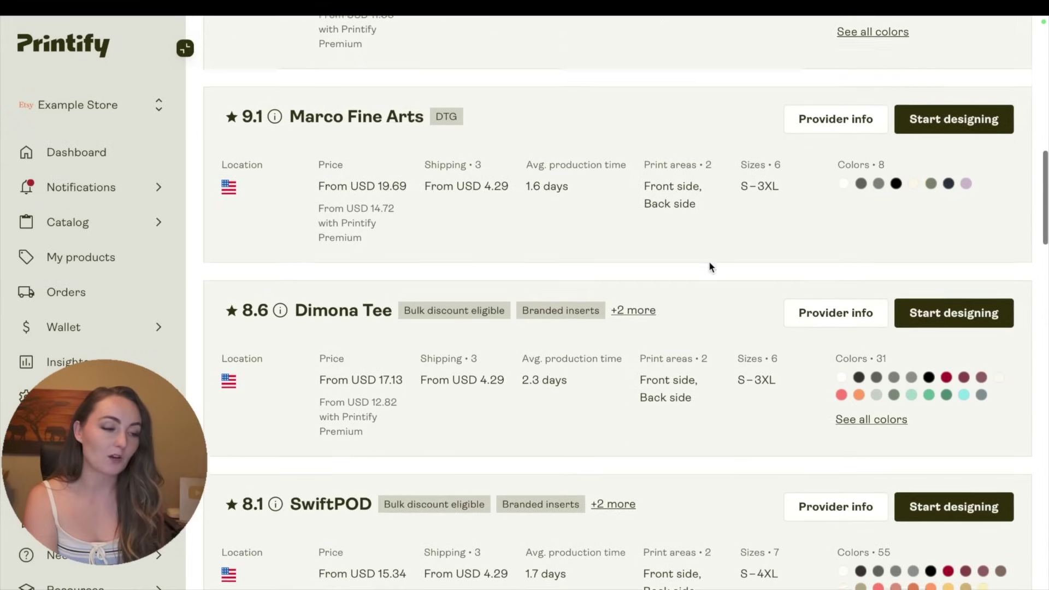
scroll(709, 265, up, 5)
scroll(709, 261, up, 5)
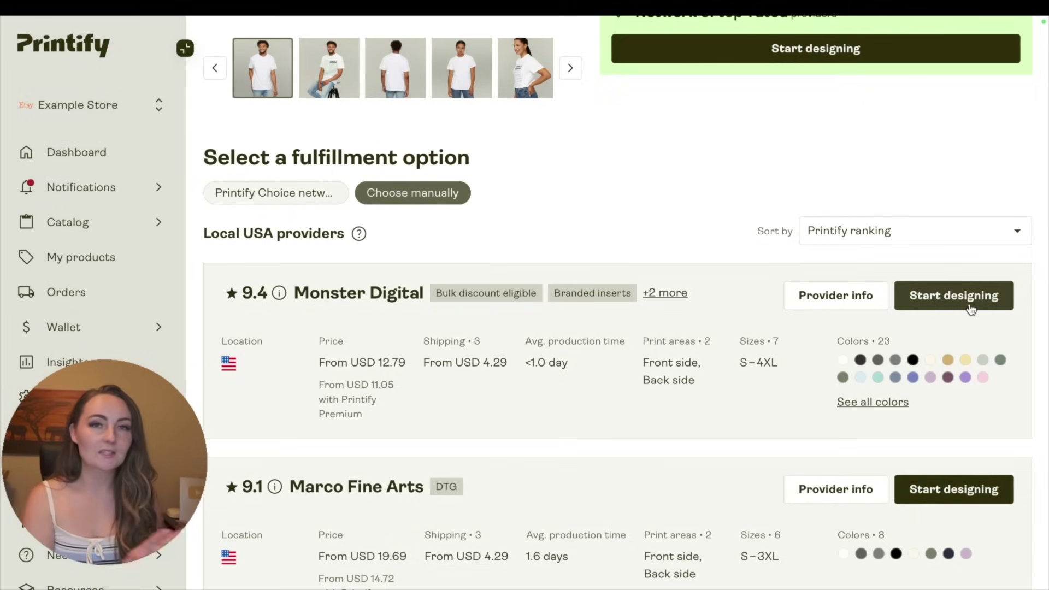
scroll(969, 309, down, 1)
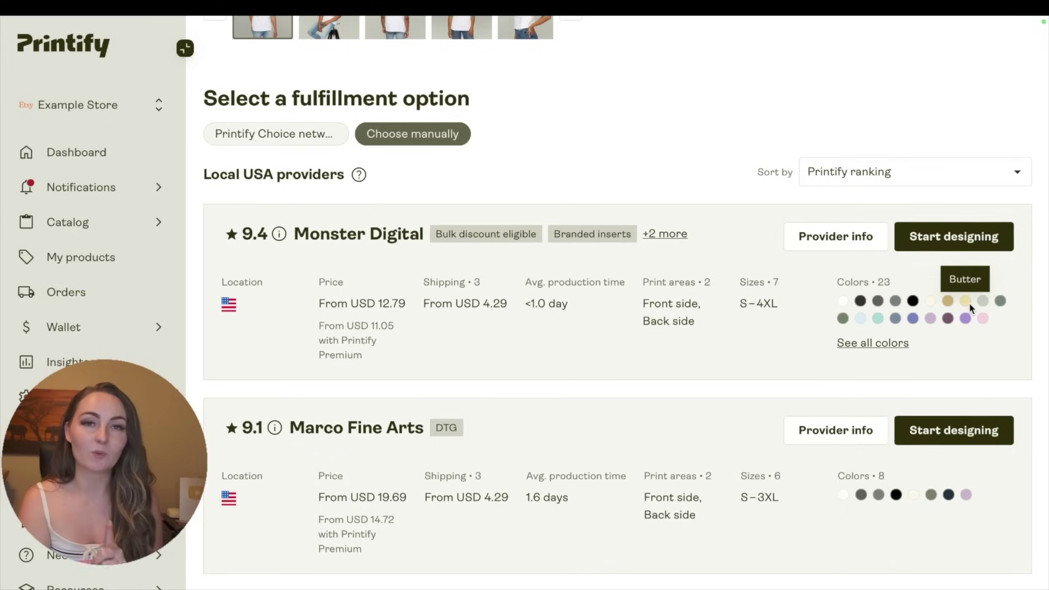
scroll(246, 365, down, 1)
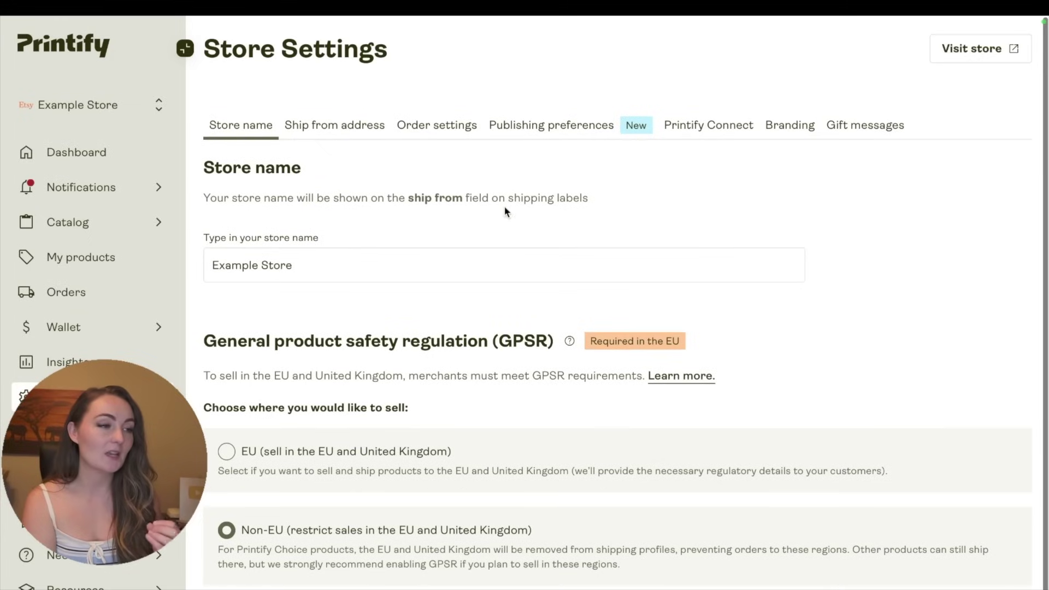
In Order settings, tick 'Activate my upgrade to Printify Choice', then untick it again.
click(436, 127)
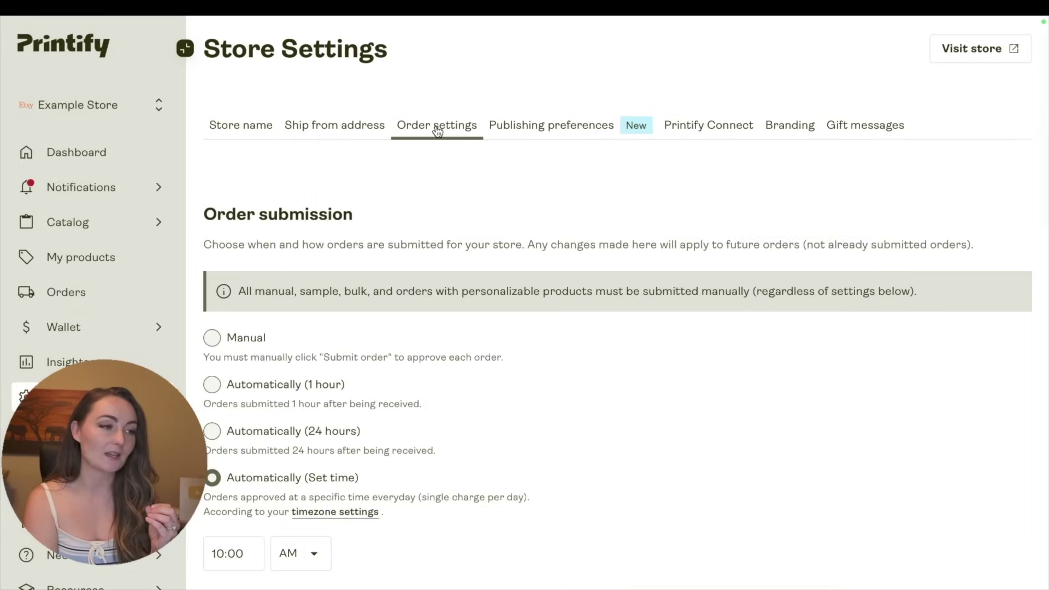
scroll(592, 379, down, 5)
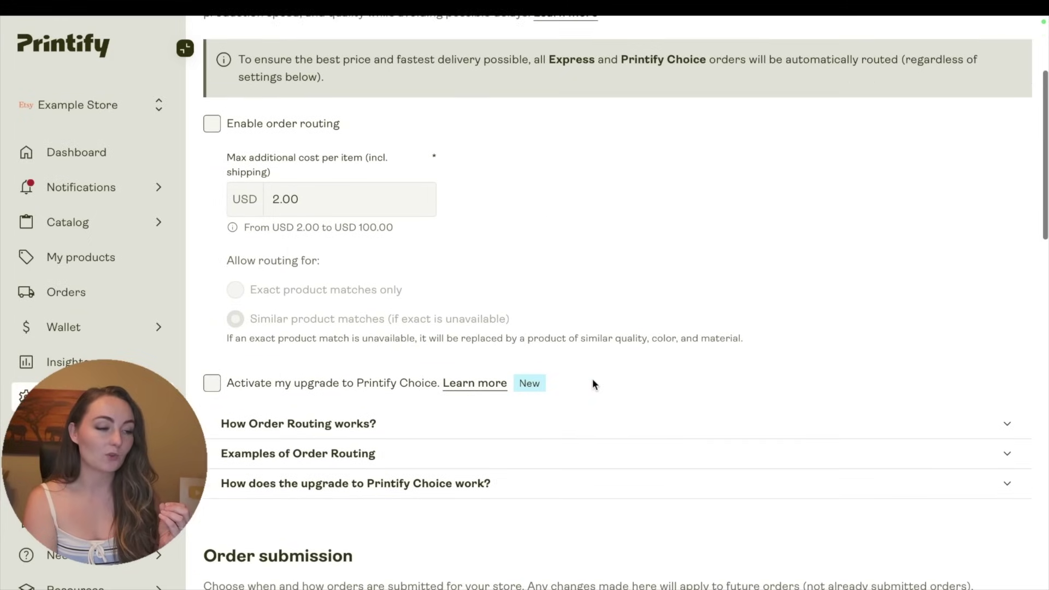
click(212, 373)
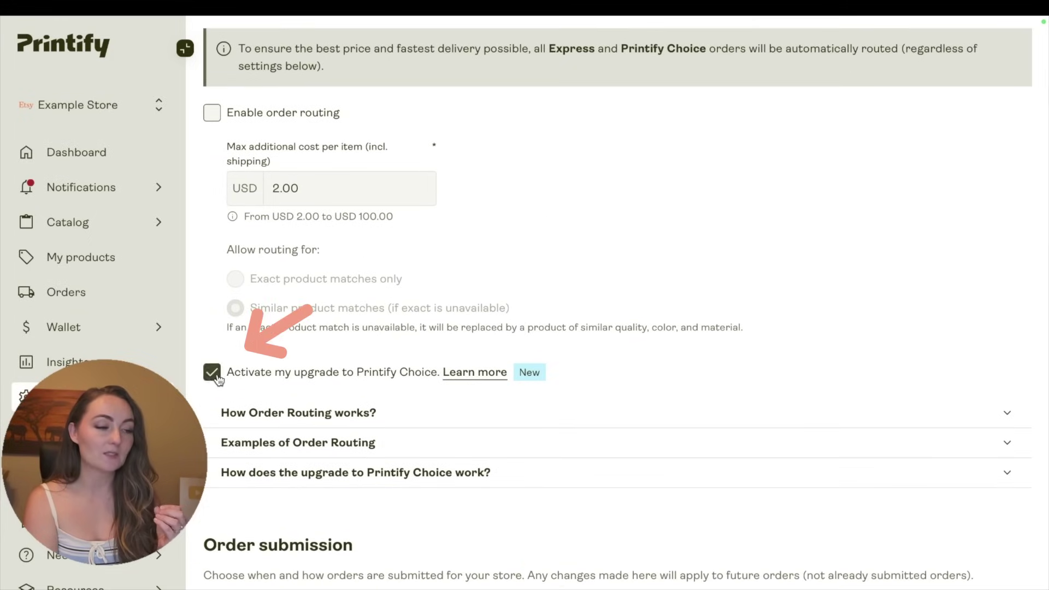
scroll(310, 414, down, 2)
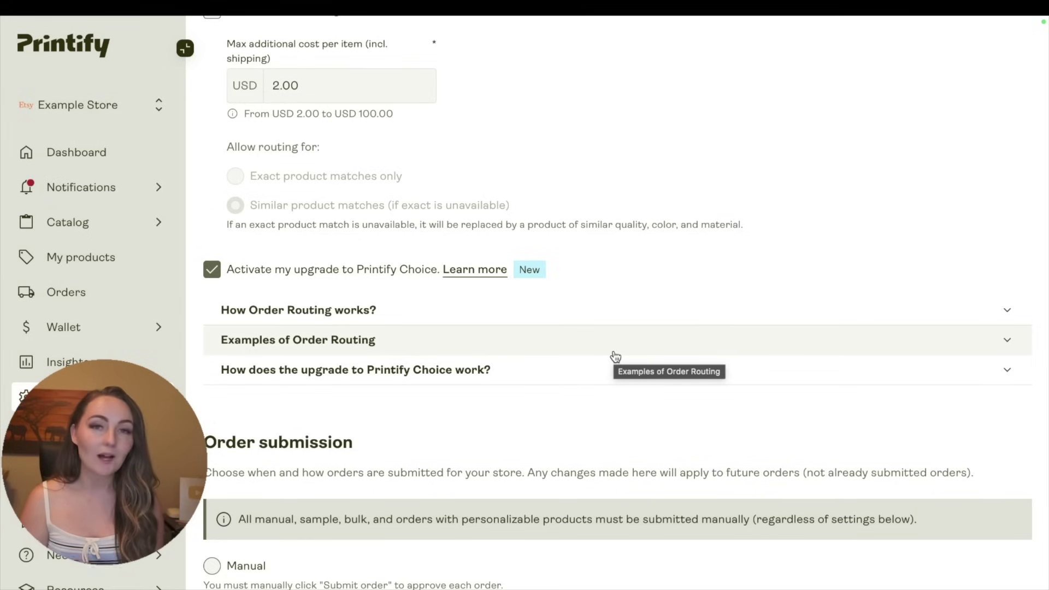
click(212, 269)
Scroll past order routing to Order submission, set to submit daily at 10:00 AM.
scroll(703, 400, down, 1)
scroll(704, 406, down, 15)
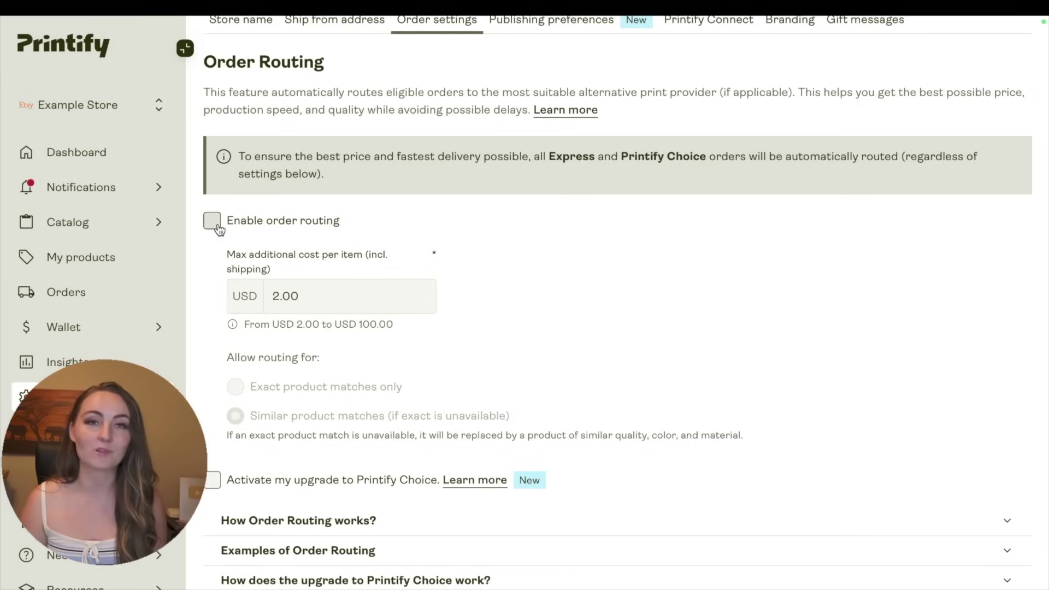
scroll(553, 317, down, 10)
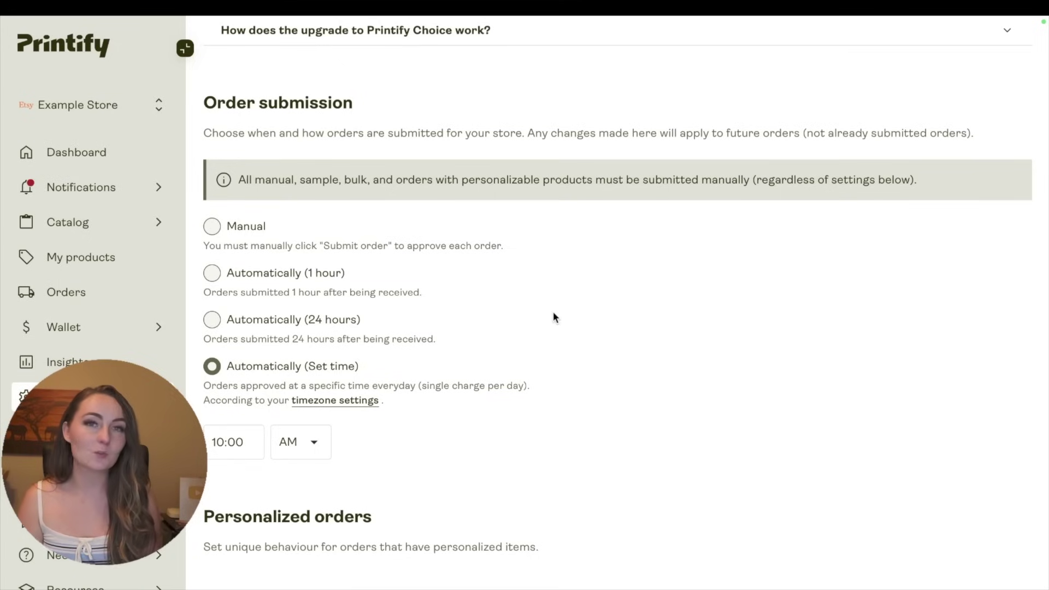
Select Manual order submission as a demonstration and scroll through the remaining options.
click(213, 227)
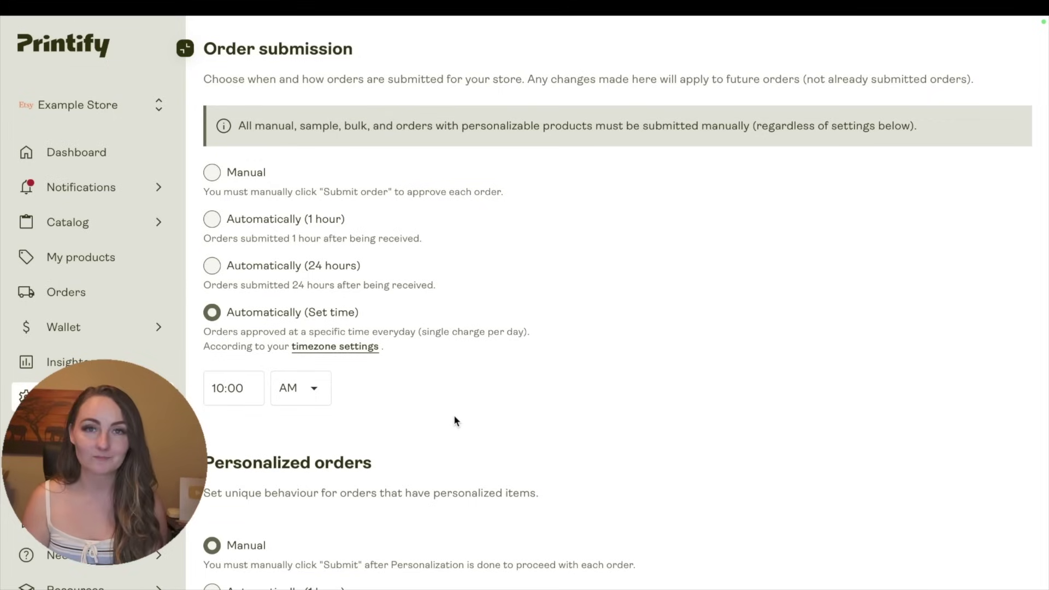
scroll(454, 418, down, 10)
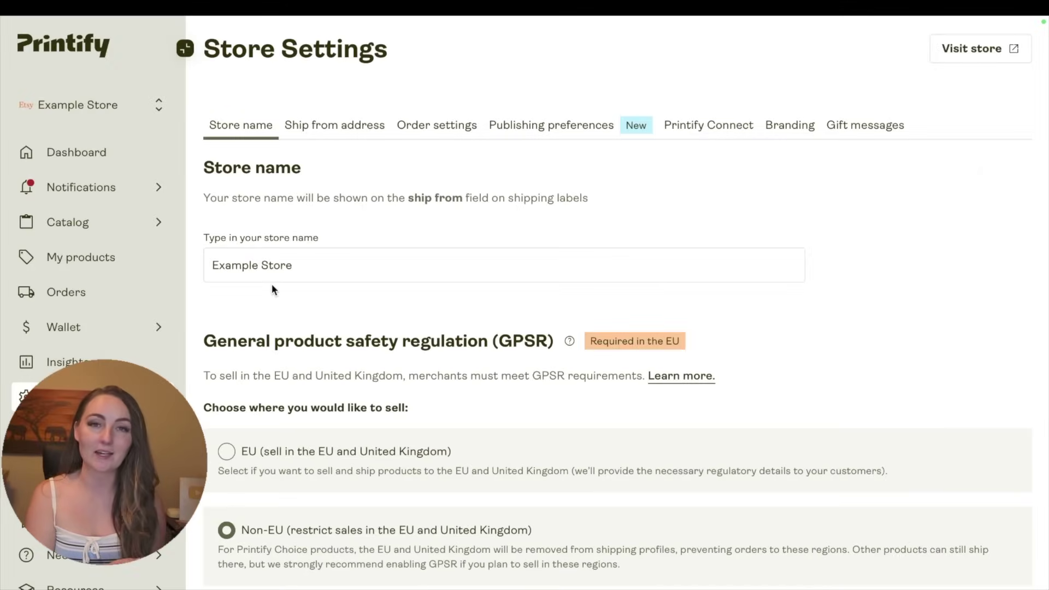
View the Ship from address tab, then the Branding tab with package inserts enabled.
click(335, 124)
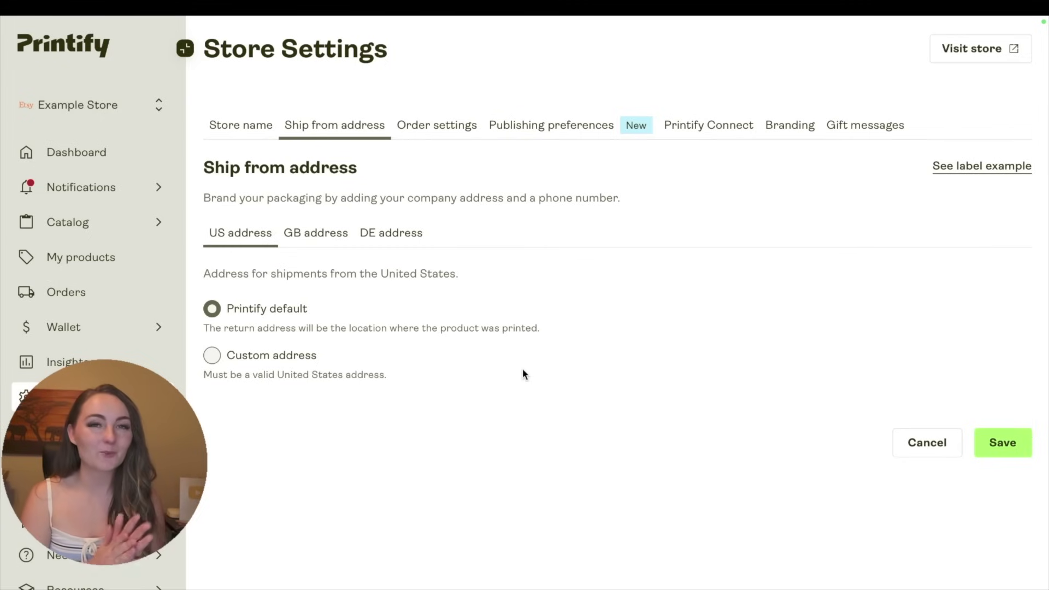
click(803, 137)
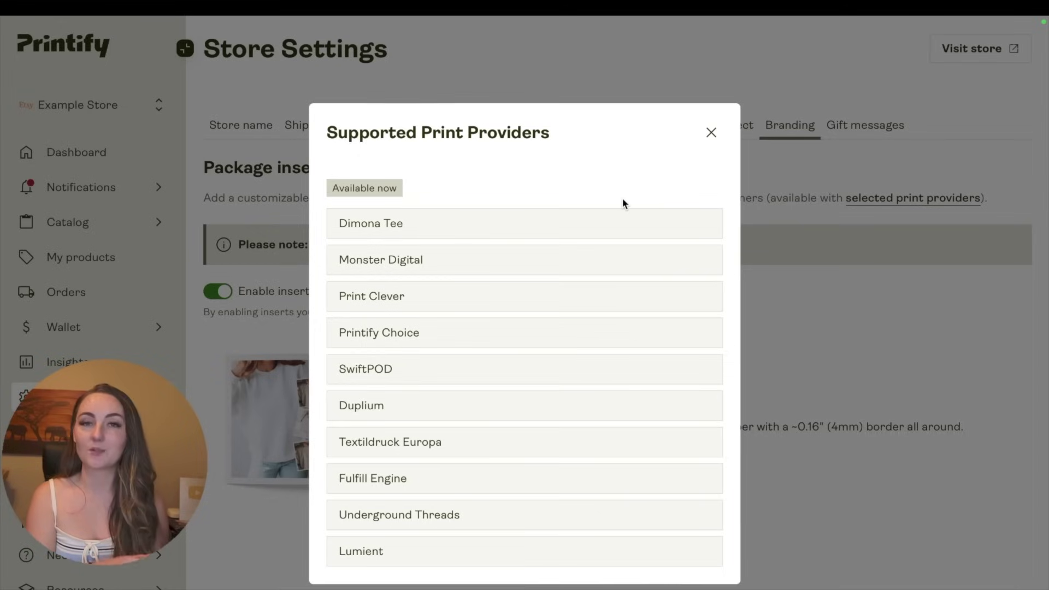
Close the supported providers list, then open the gift-message supported print providers list.
click(711, 133)
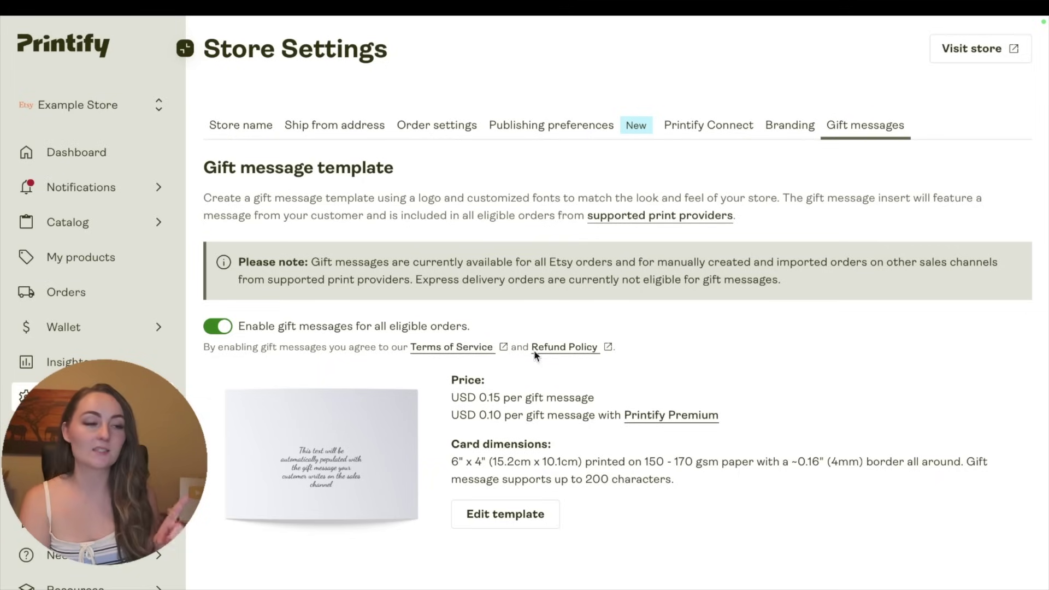
click(704, 217)
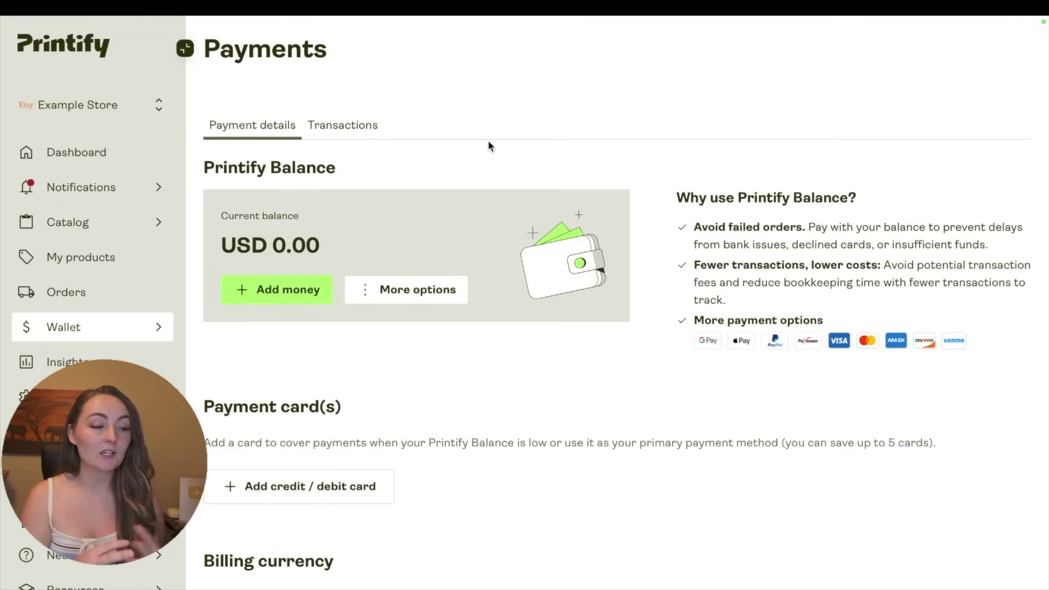
Review the Wallet's USD 0.00 Printify Balance and start an Add money top-up.
scroll(485, 484, down, 2)
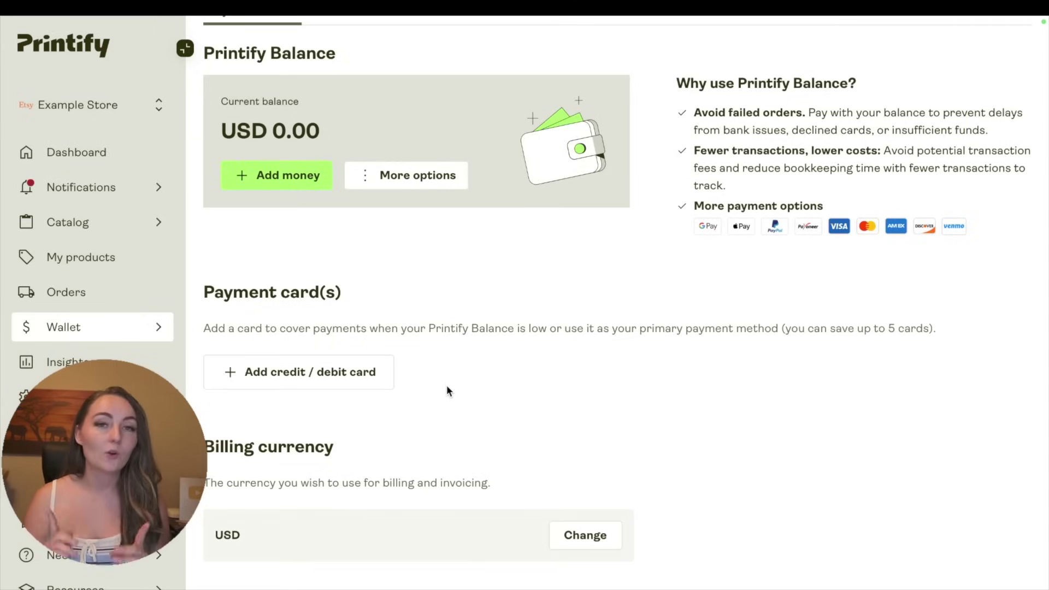
scroll(447, 390, up, 2)
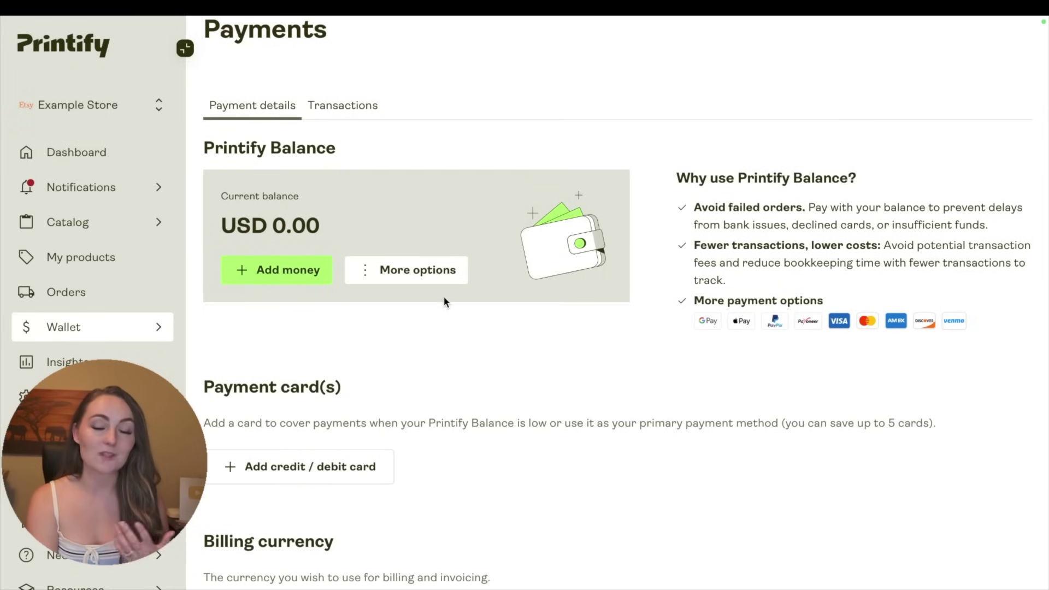
click(271, 270)
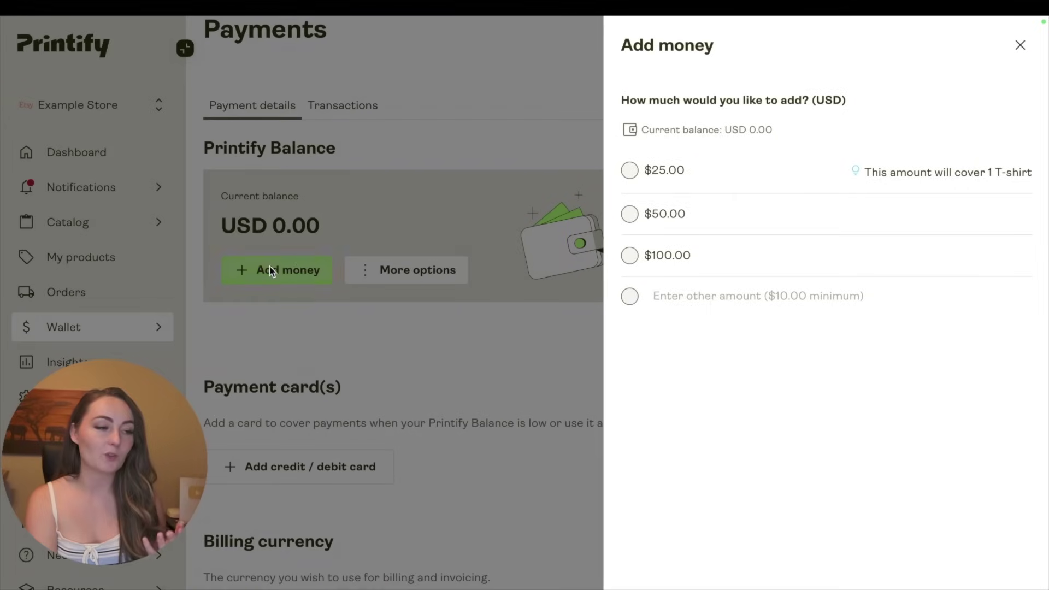
Choose a $100.00 balance top-up paid with PayPal.
click(630, 256)
scroll(769, 352, down, 1)
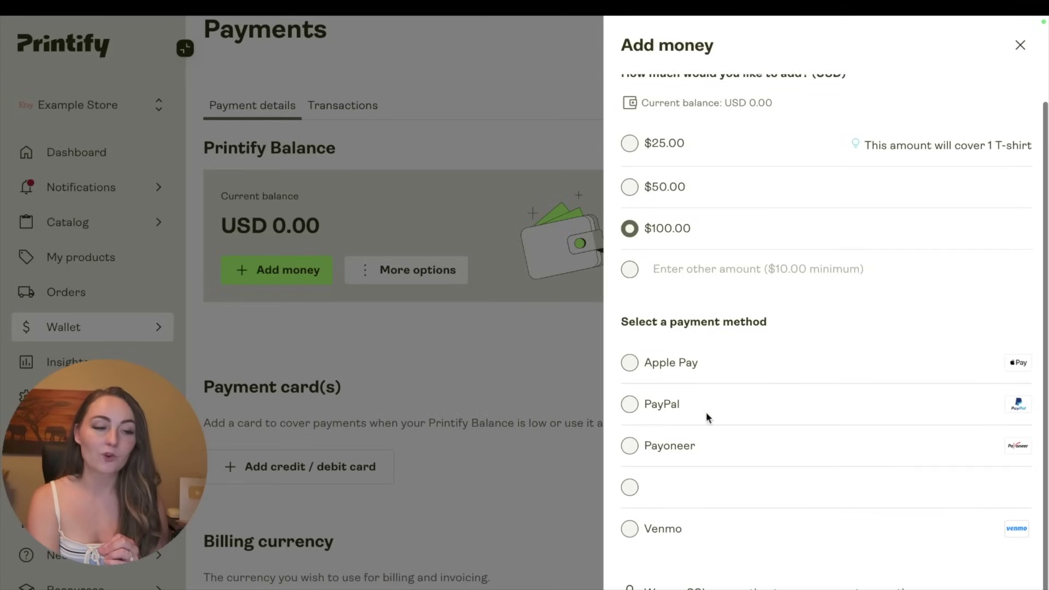
click(634, 409)
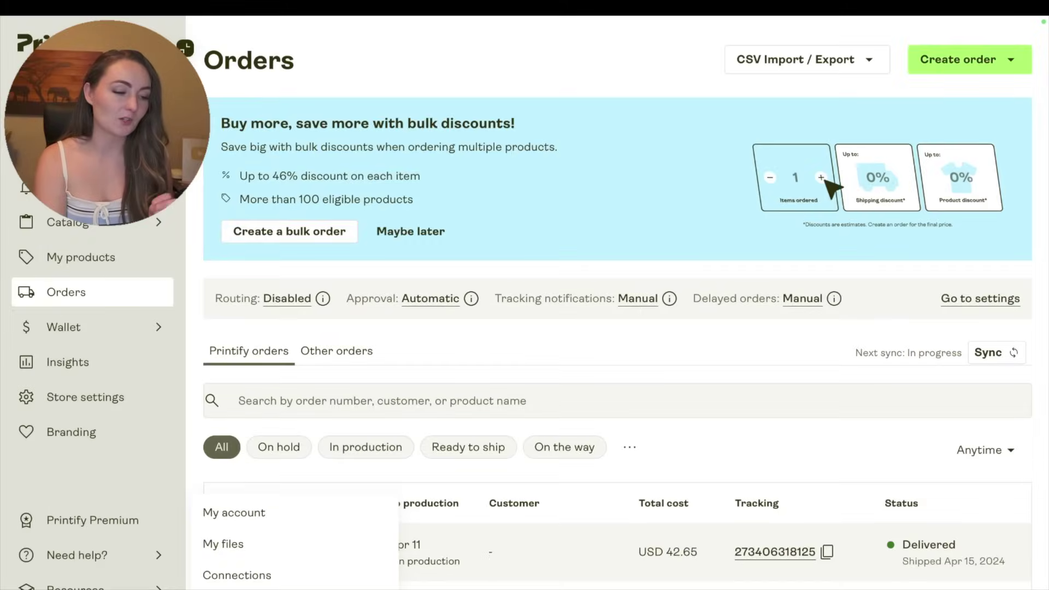
Reselect the christmas 297.png design layer on the canvas to copy its name.
click(244, 543)
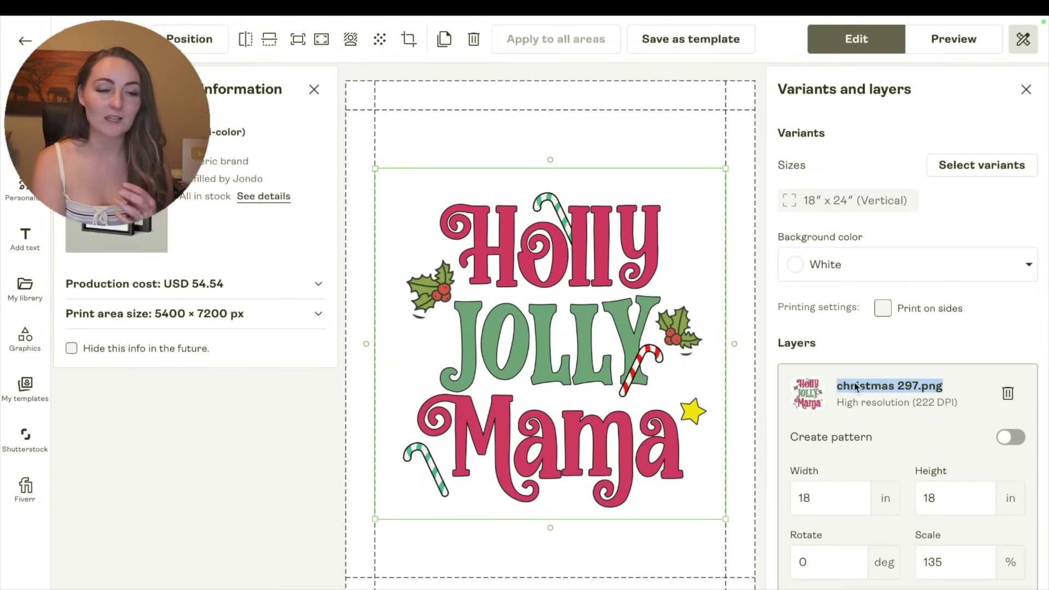
click(944, 385)
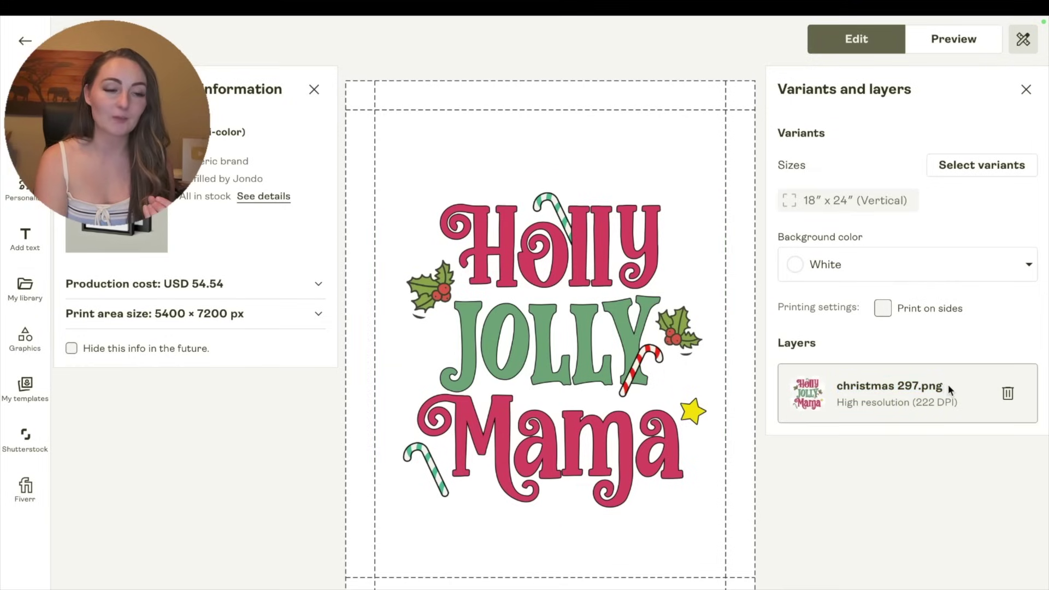
click(824, 392)
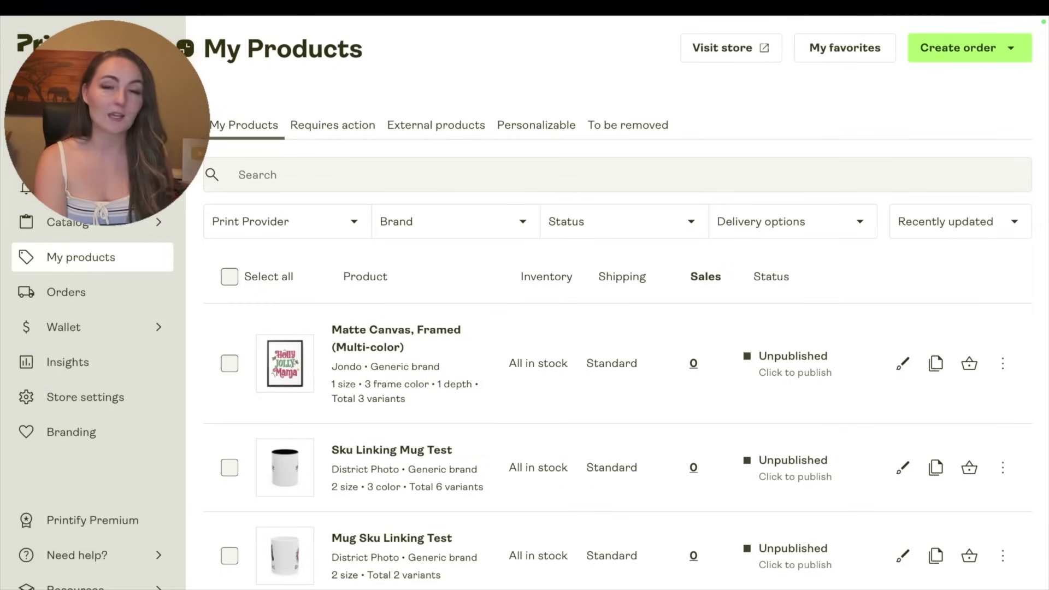
Search My files by name for the copied 'christmas 297.png'.
click(87, 587)
click(243, 543)
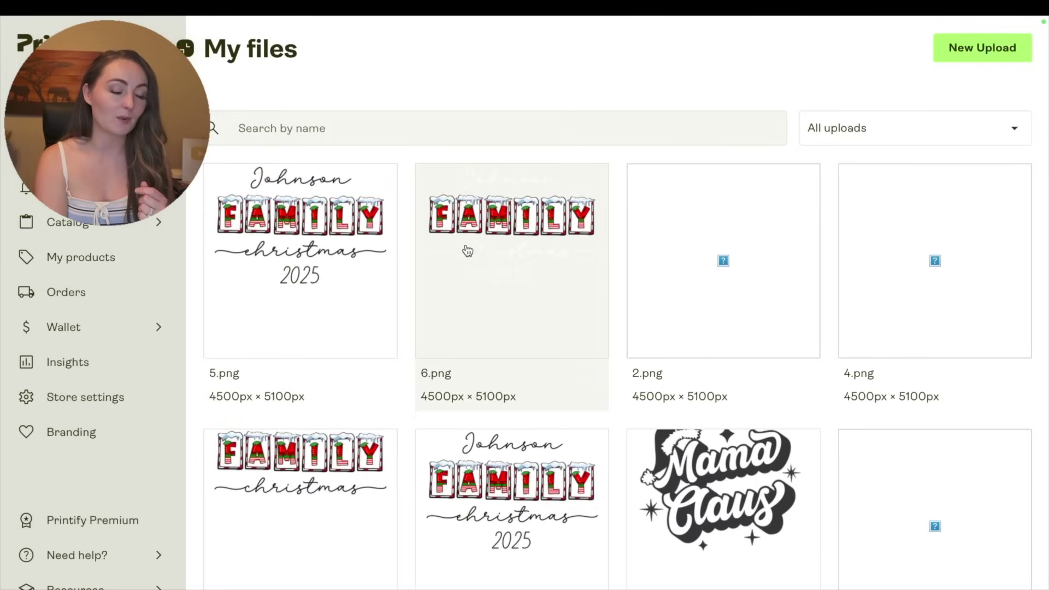
click(427, 131)
text(christmas 297.png)
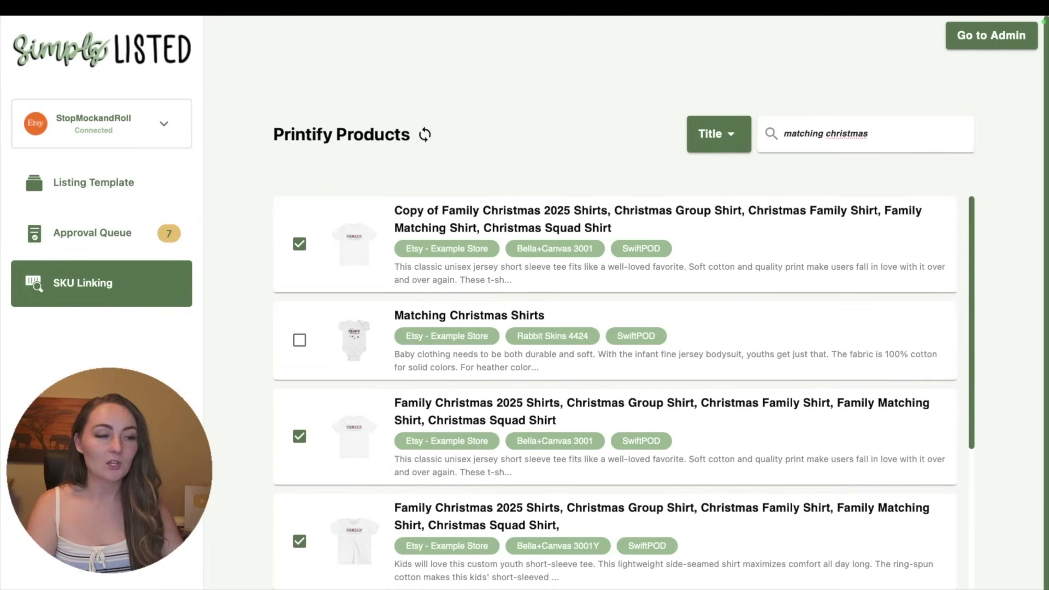
Confirm the Etsy listing to start SKU matching in Simply Listed.
scroll(577, 571, down, 2)
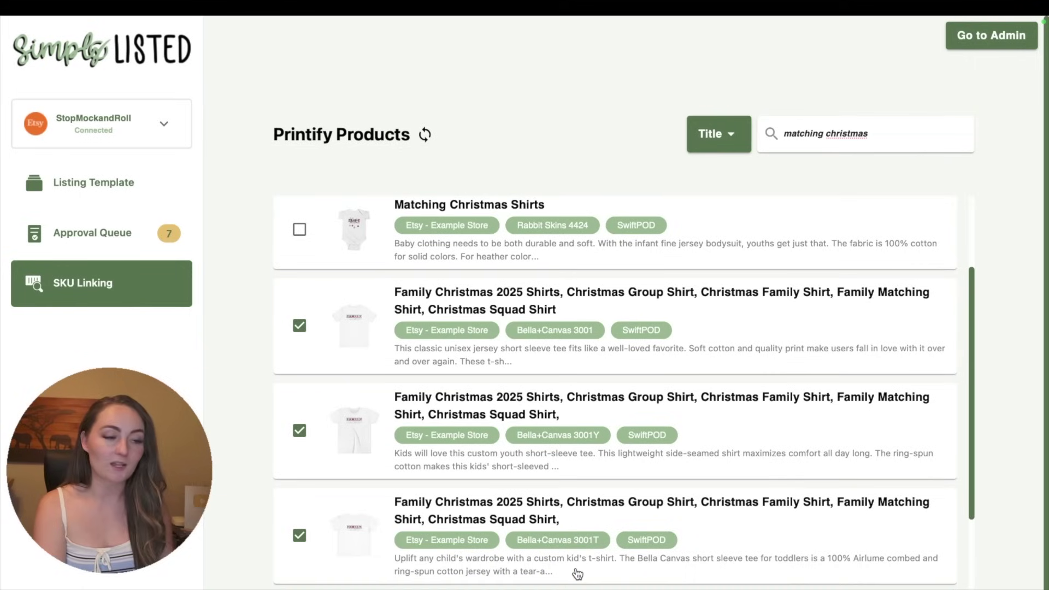
scroll(578, 572, up, 2)
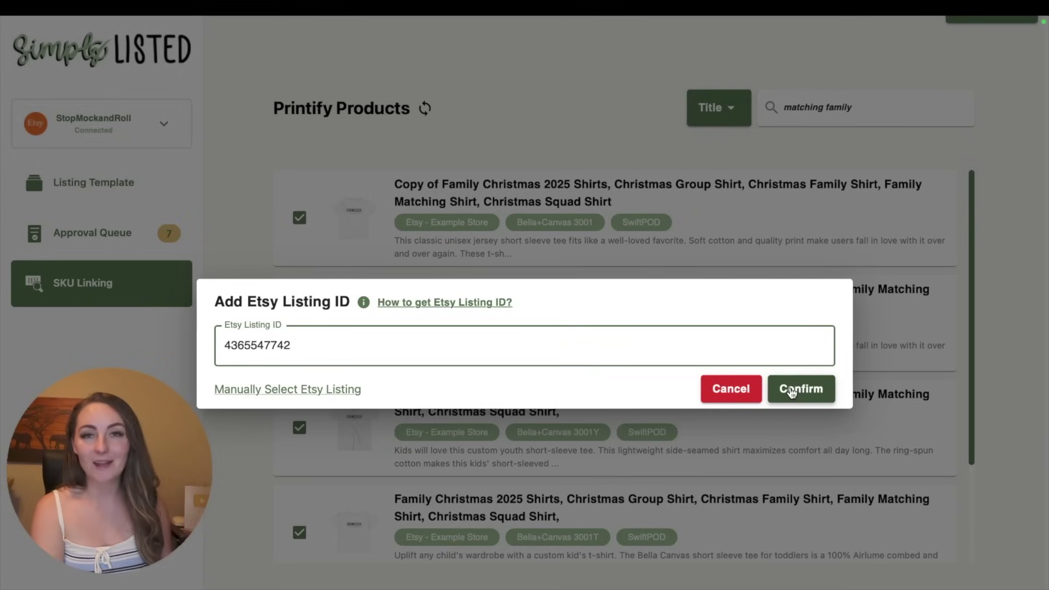
click(791, 390)
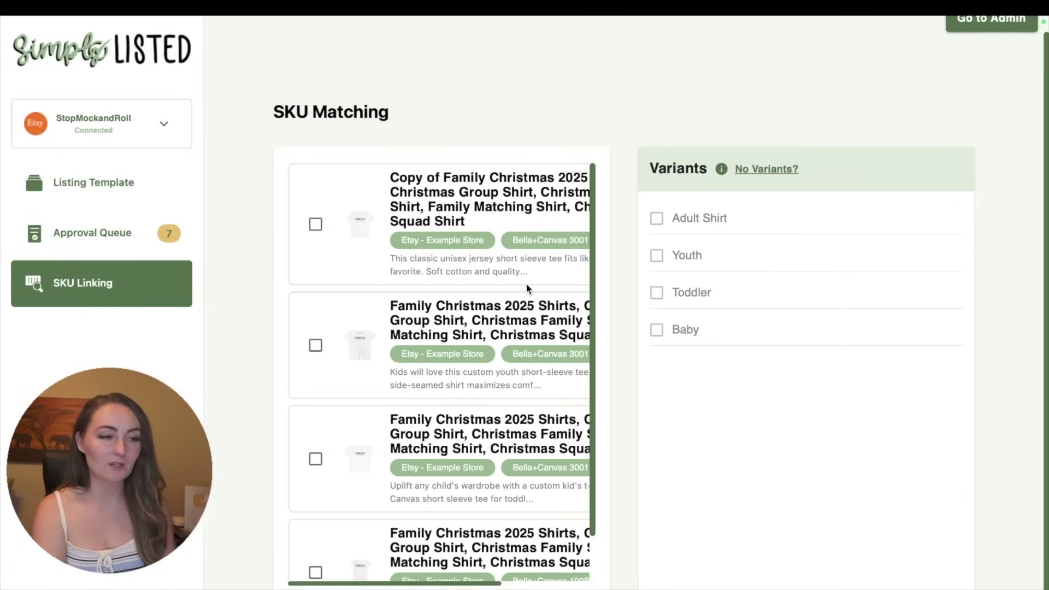
Match the four Family Christmas products to the Adult Shirt, Youth, Toddler and Baby variants.
click(317, 225)
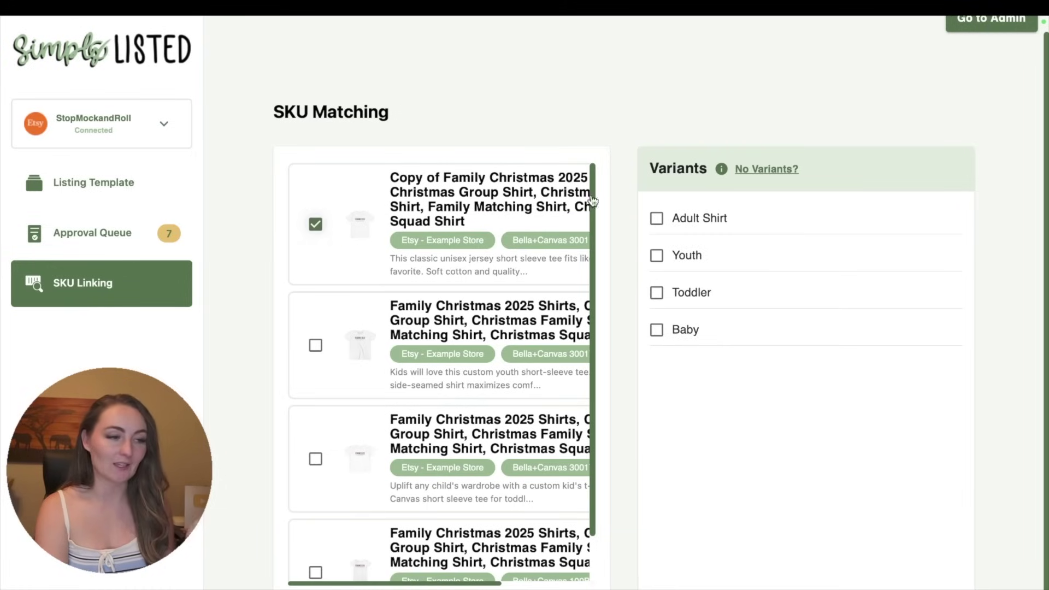
click(657, 219)
scroll(364, 355, down, 2)
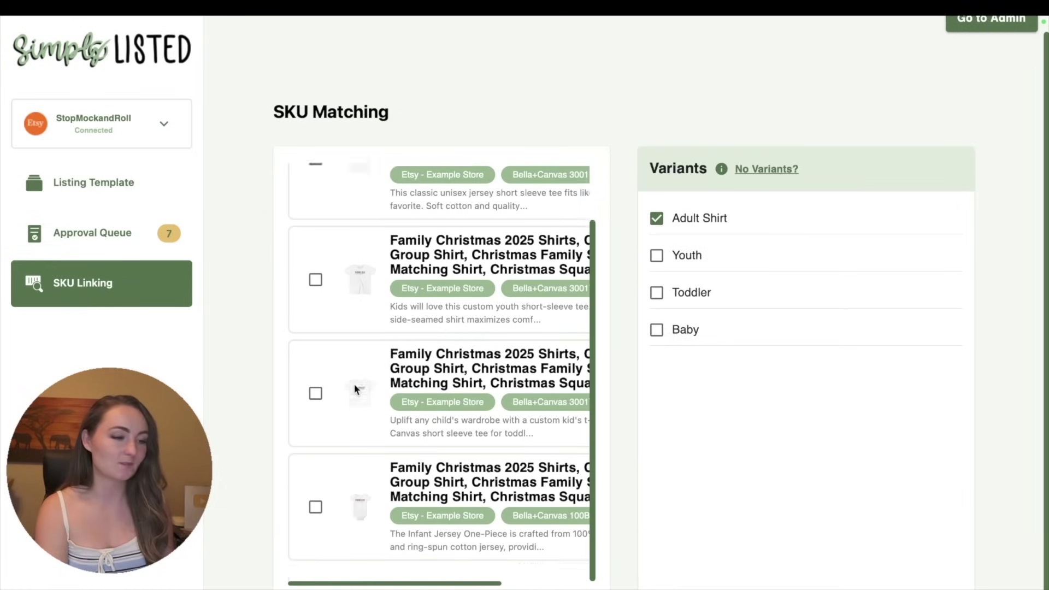
scroll(356, 392, up, 1)
click(315, 302)
click(656, 256)
click(315, 415)
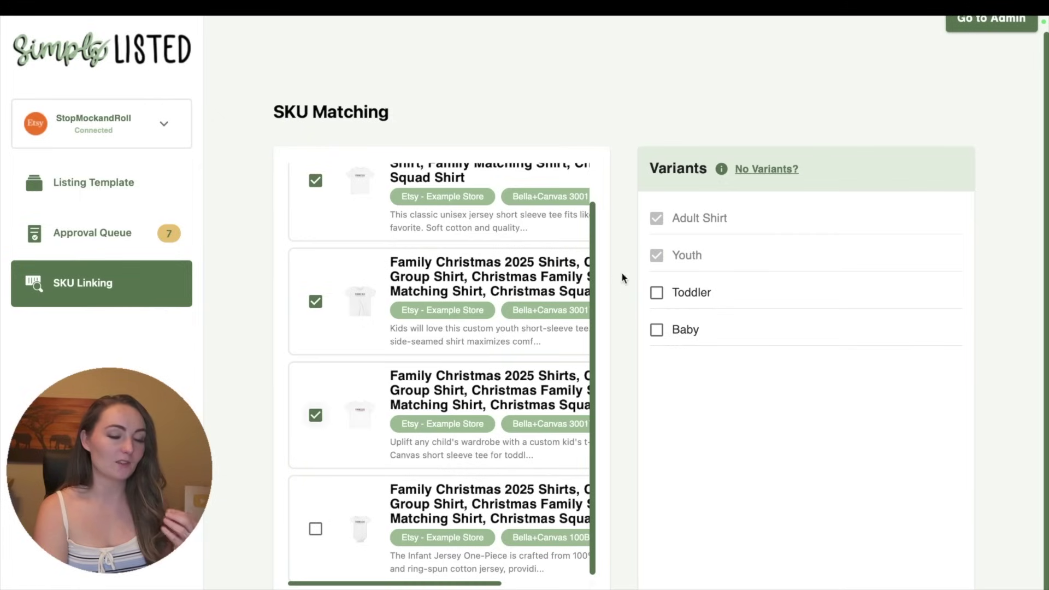
click(656, 293)
click(316, 529)
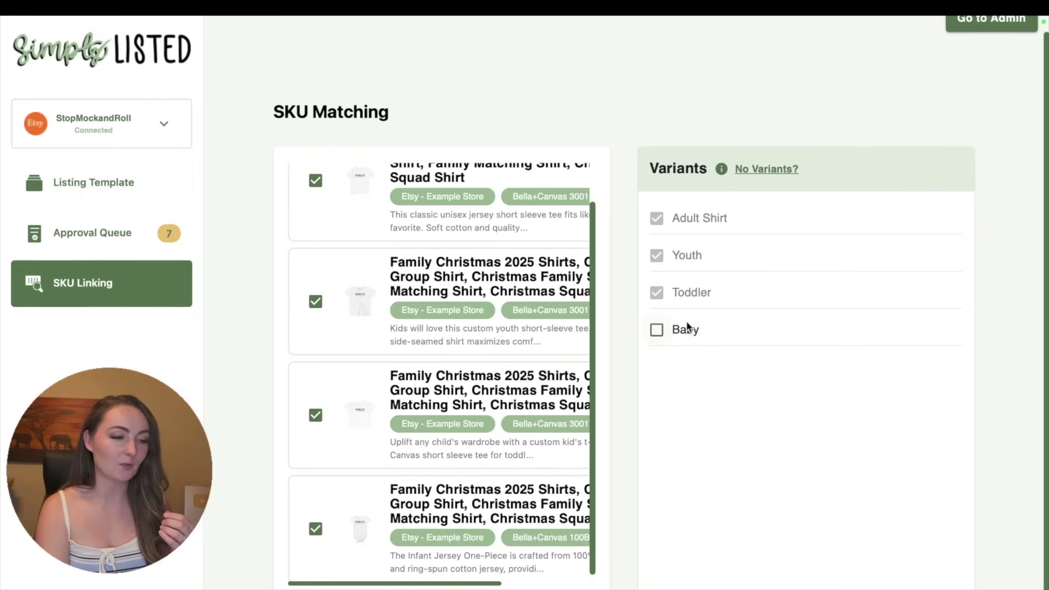
click(656, 330)
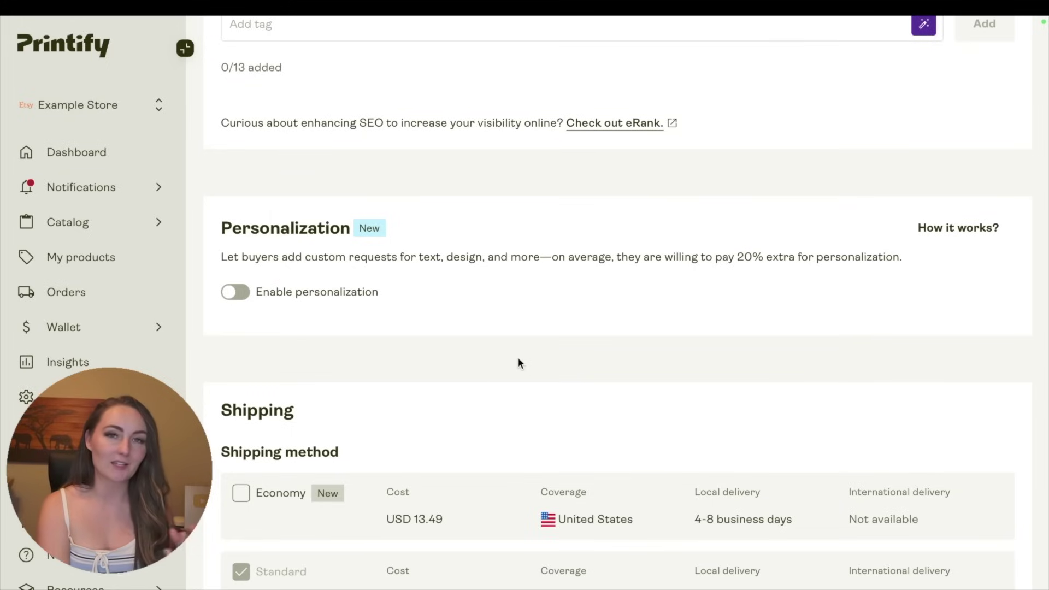
Enable personalization, keeping the default buyer instruction text and 50-character response limit.
click(235, 292)
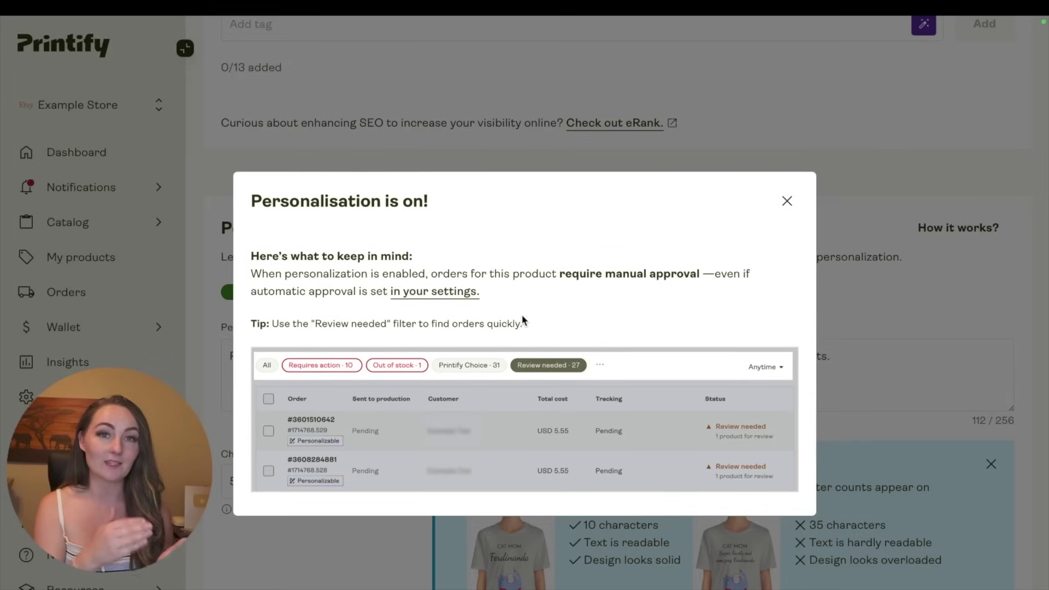
click(786, 202)
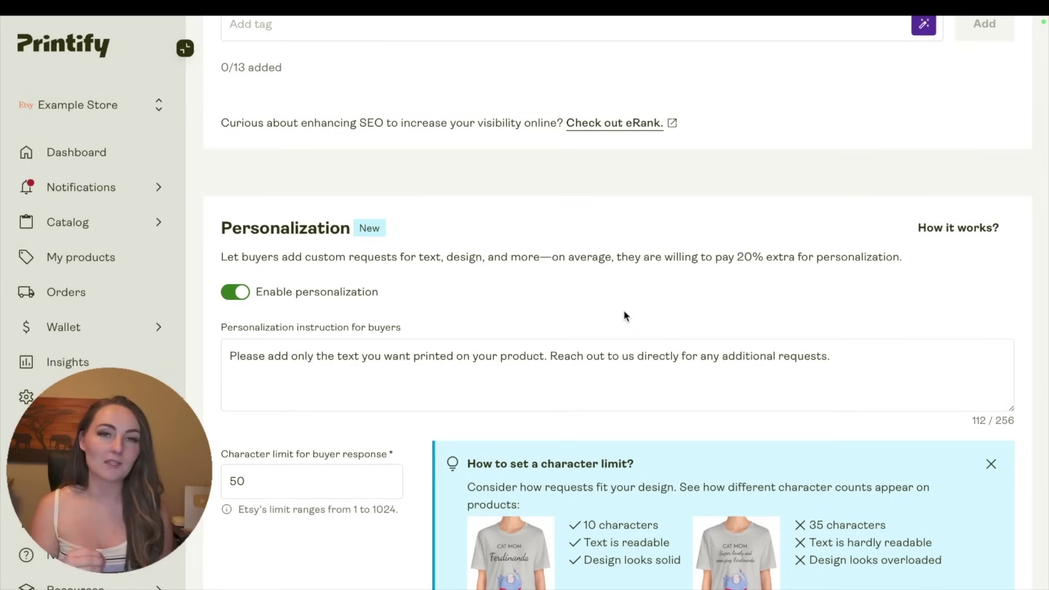
click(548, 355)
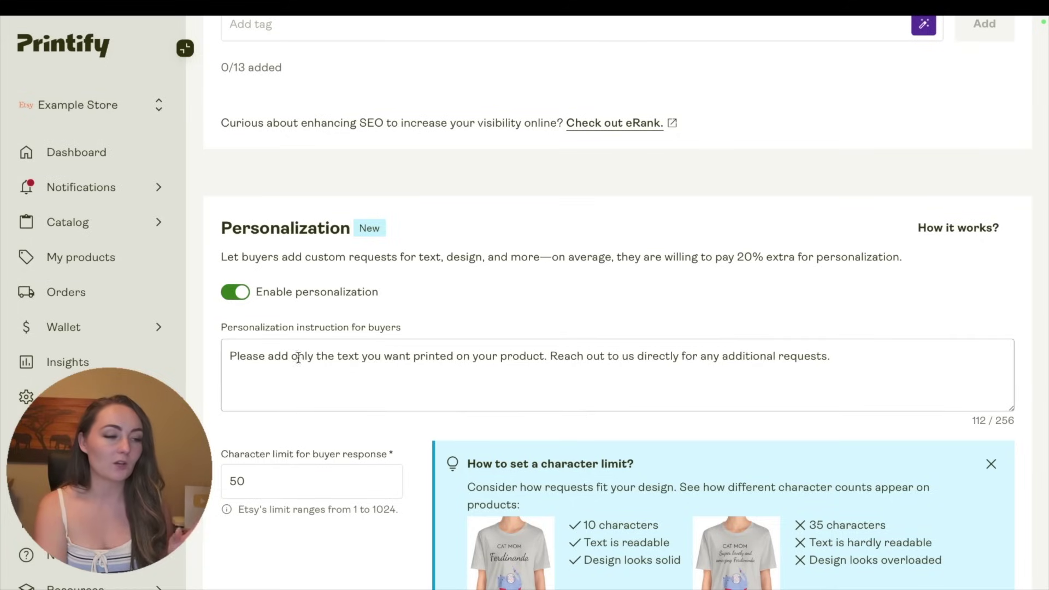
click(870, 366)
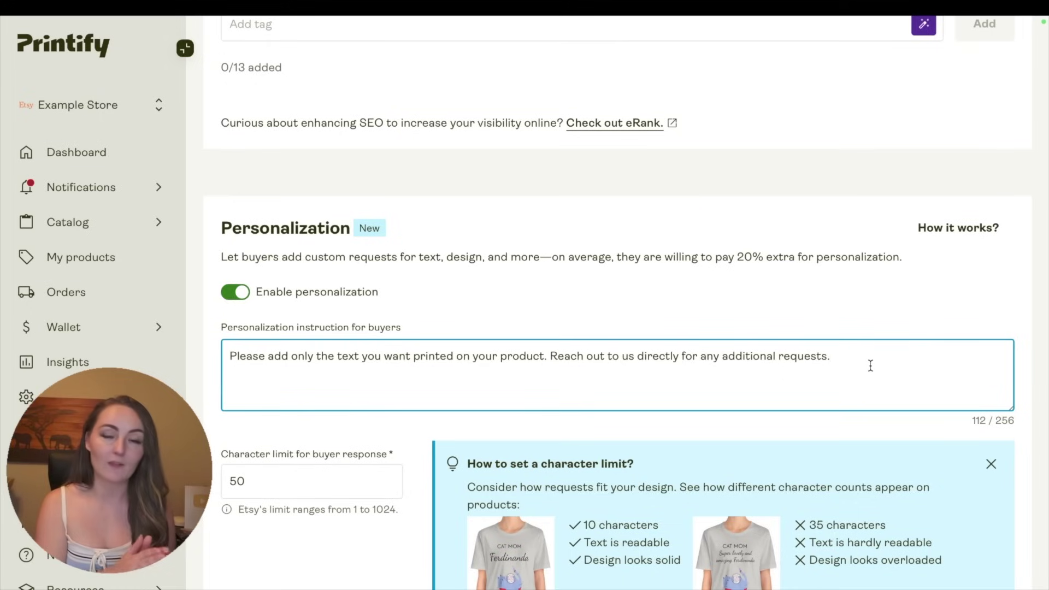